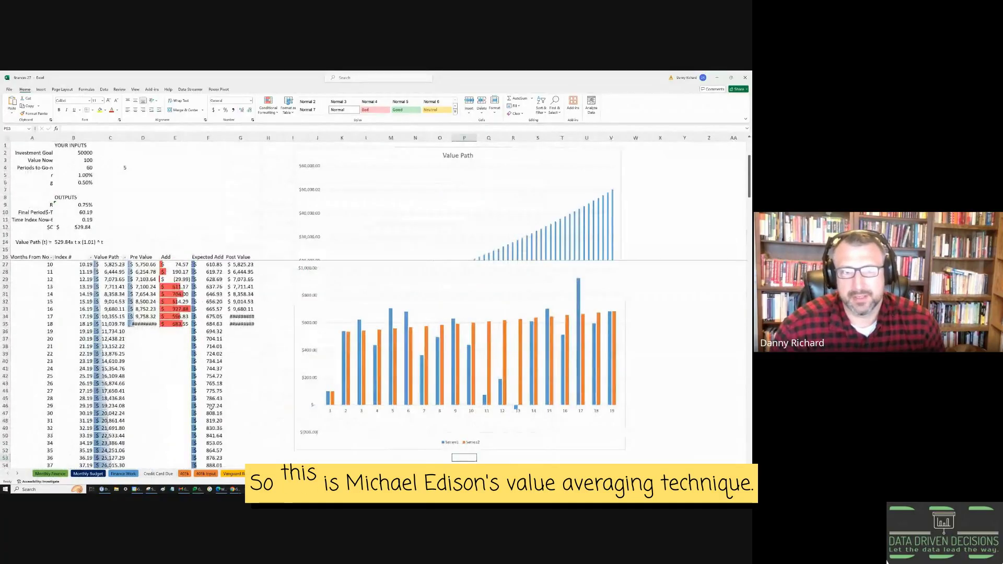
Move the Expected vs Actual Add chart lower, then shrink the Value Path chart and place it above, beside the inputs and outputs.
{"action": "left_click_drag", "start_coordinate": [308, 288], "coordinate": [309, 319]}
{"action": "left_click_drag", "start_coordinate": [295, 248], "coordinate": [219, 208]}
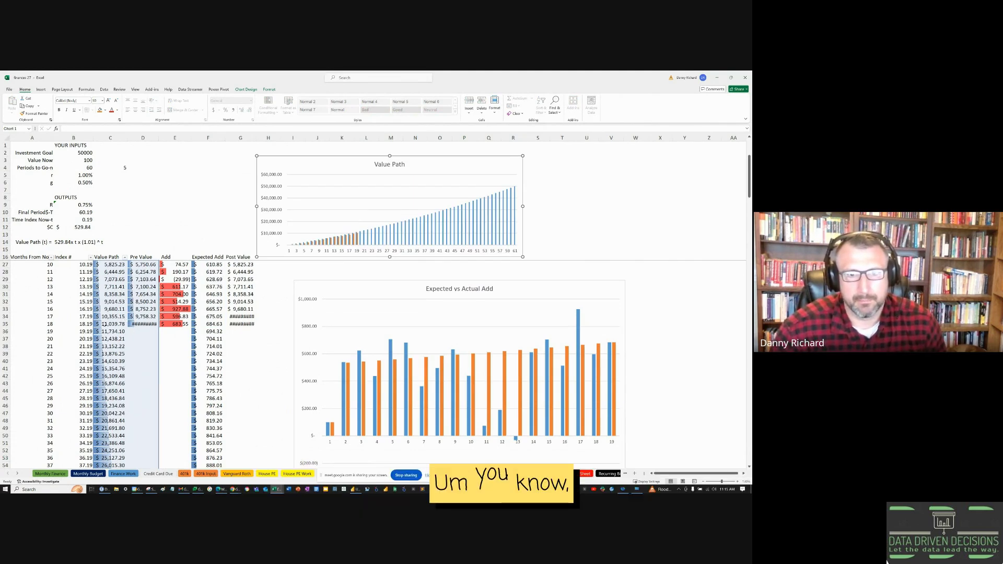
{"action": "left_click", "coordinate": [396, 258]}
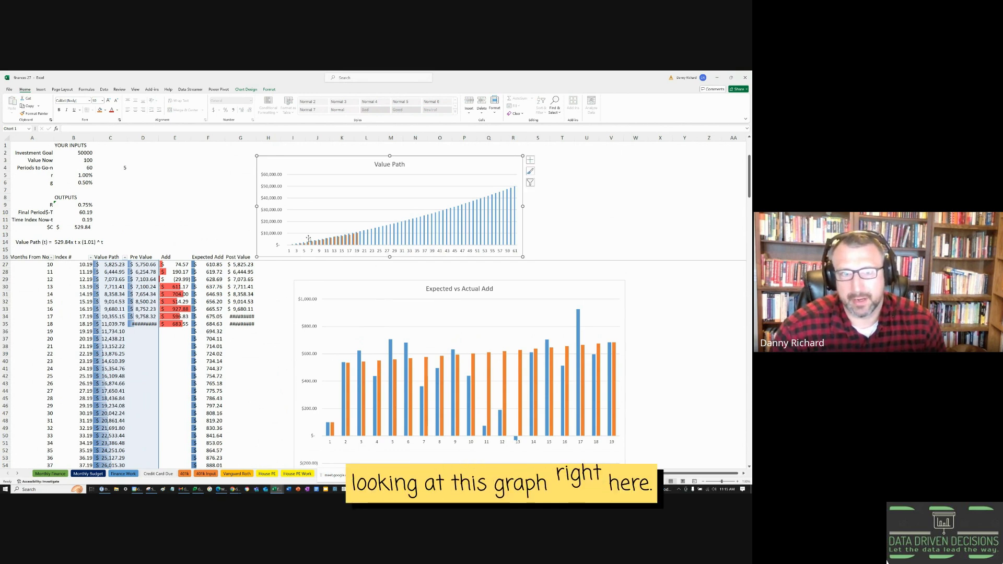
{"action": "left_click_drag", "start_coordinate": [390, 257], "coordinate": [390, 259]}
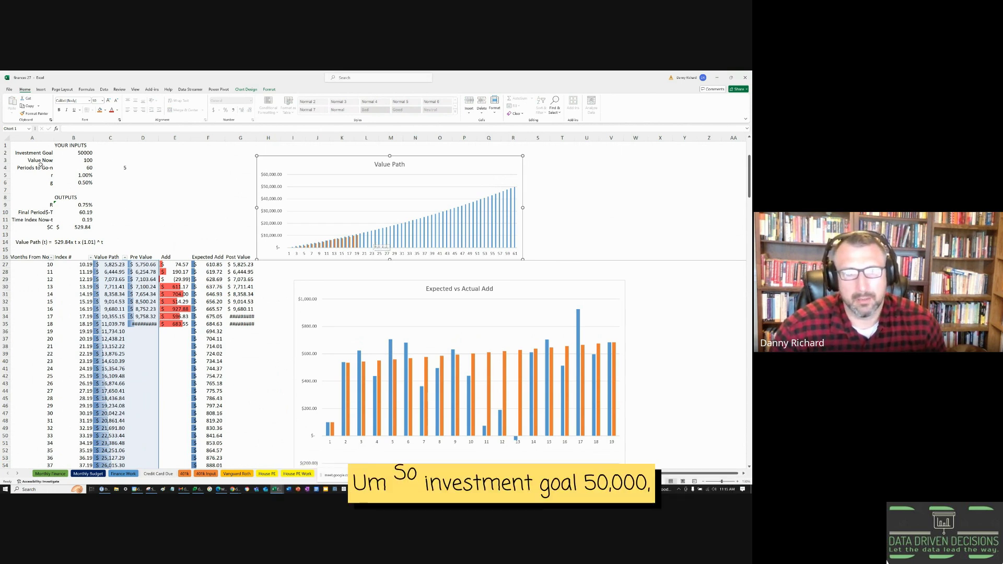
Examine the inputs from Investment Goal and Value Now through Periods to Go, r and g, and the resulting Value Path chart.
{"action": "left_click", "coordinate": [68, 152]}
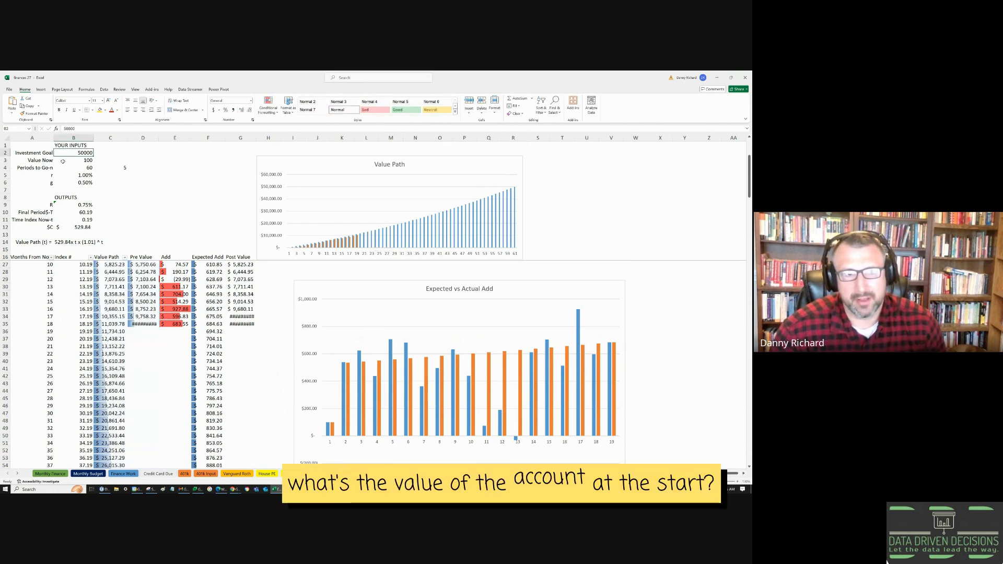
{"action": "left_click", "coordinate": [63, 161]}
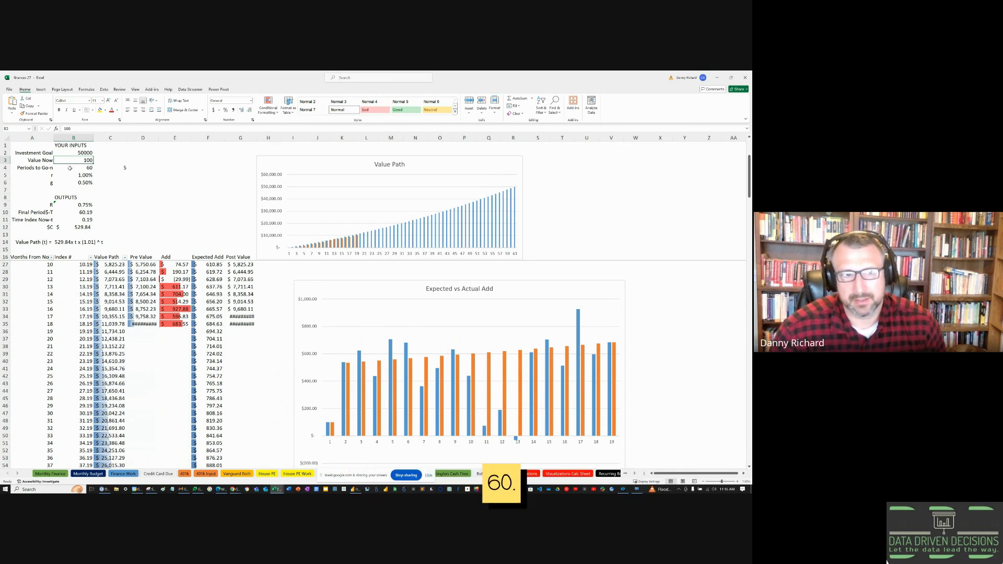
{"action": "left_click", "coordinate": [69, 169]}
{"action": "left_click", "coordinate": [68, 178]}
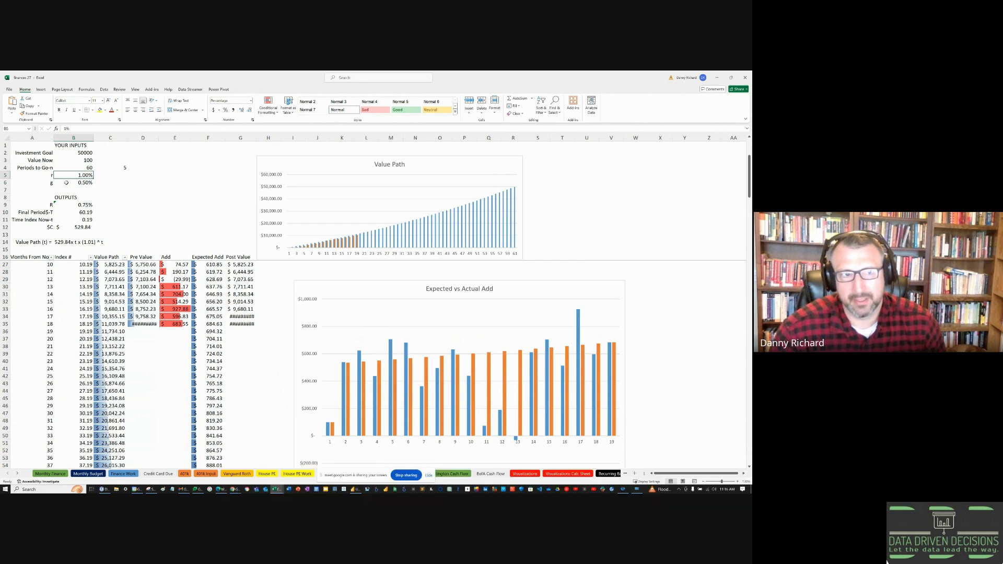
{"action": "left_click", "coordinate": [67, 183]}
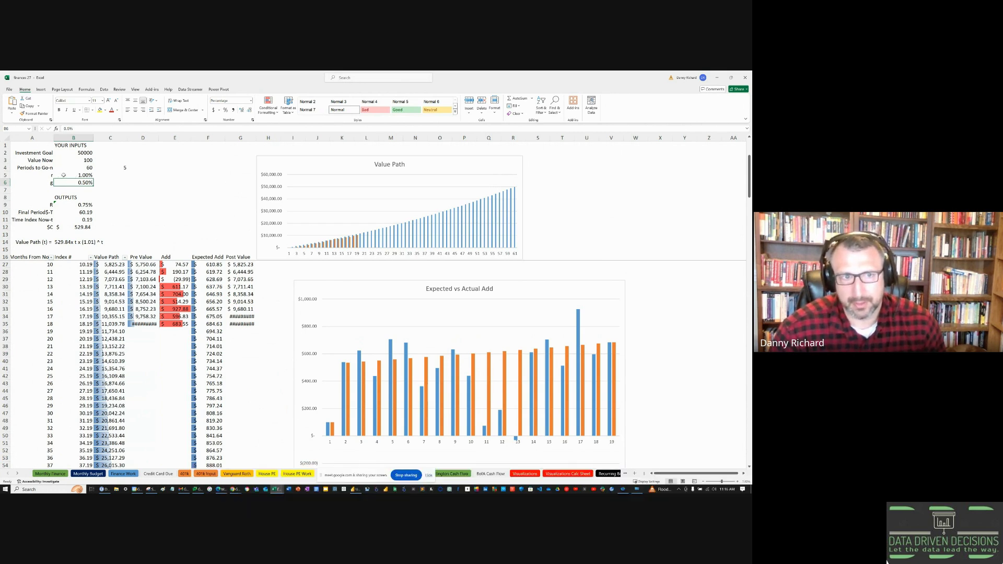
{"action": "left_click", "coordinate": [328, 230]}
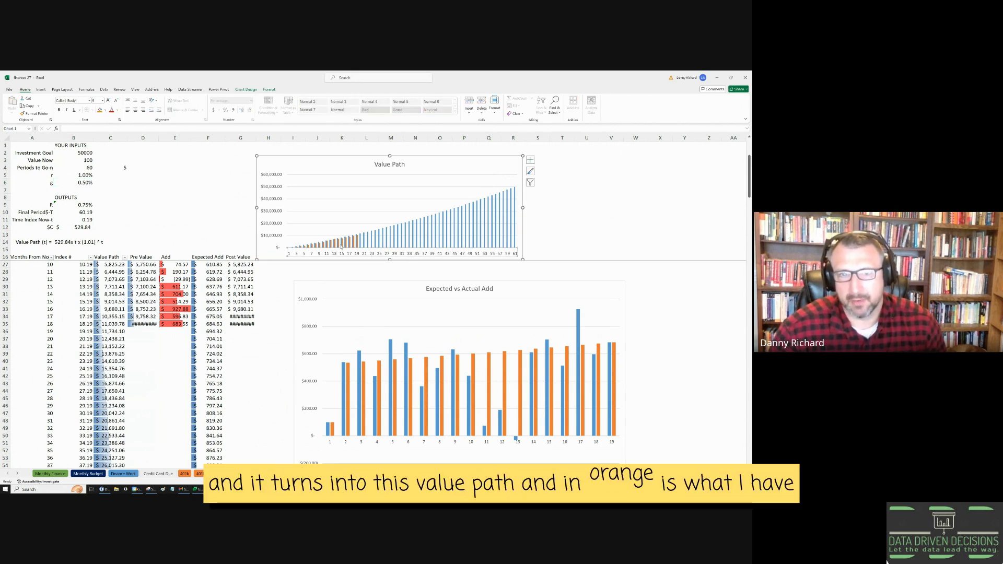
{"action": "mouse_move", "coordinate": [343, 245]}
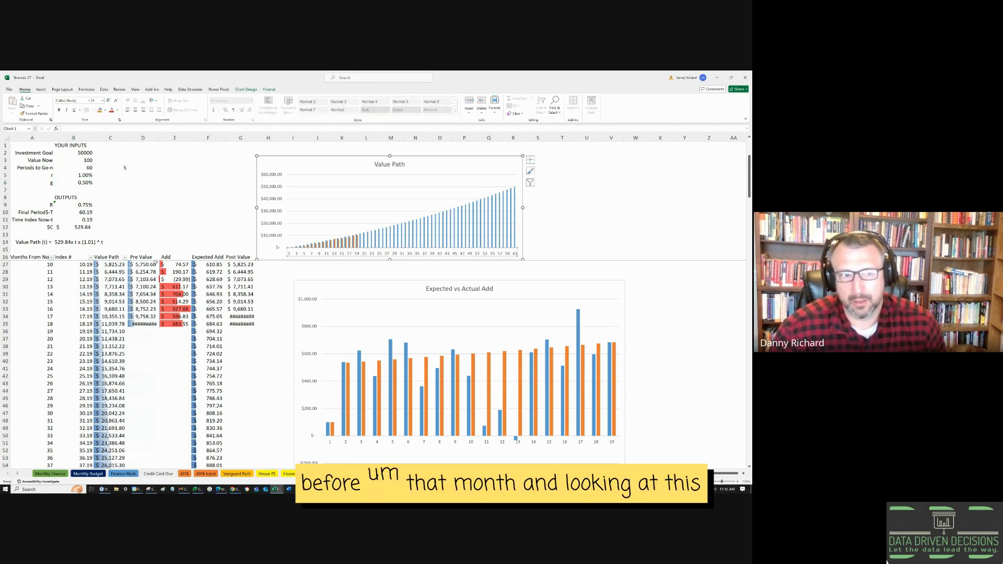
Fit the Pre Value column's width to its contents and review the Value Path and Pre Value amounts from month 10 onward.
{"action": "left_click", "coordinate": [146, 265]}
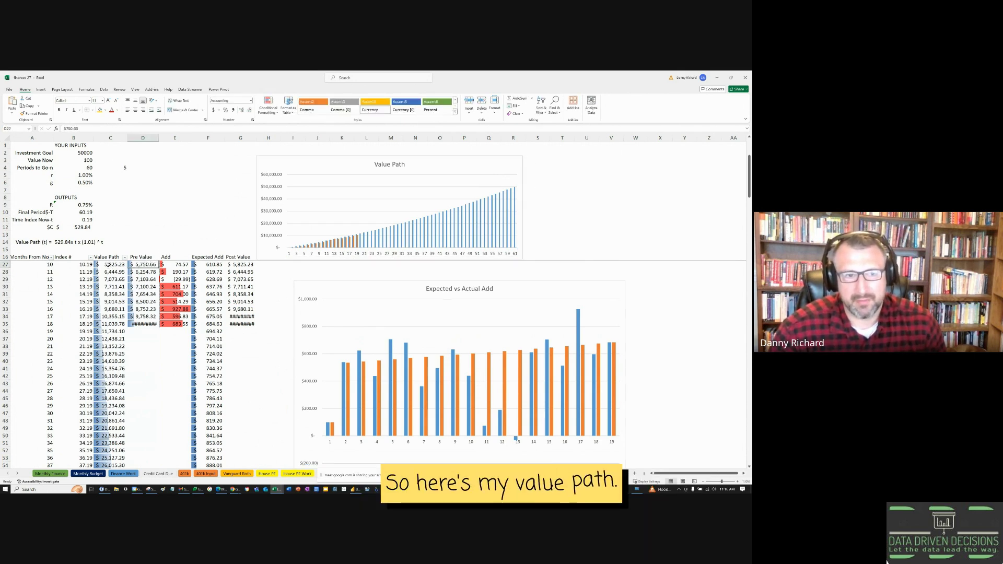
{"action": "left_click", "coordinate": [107, 265]}
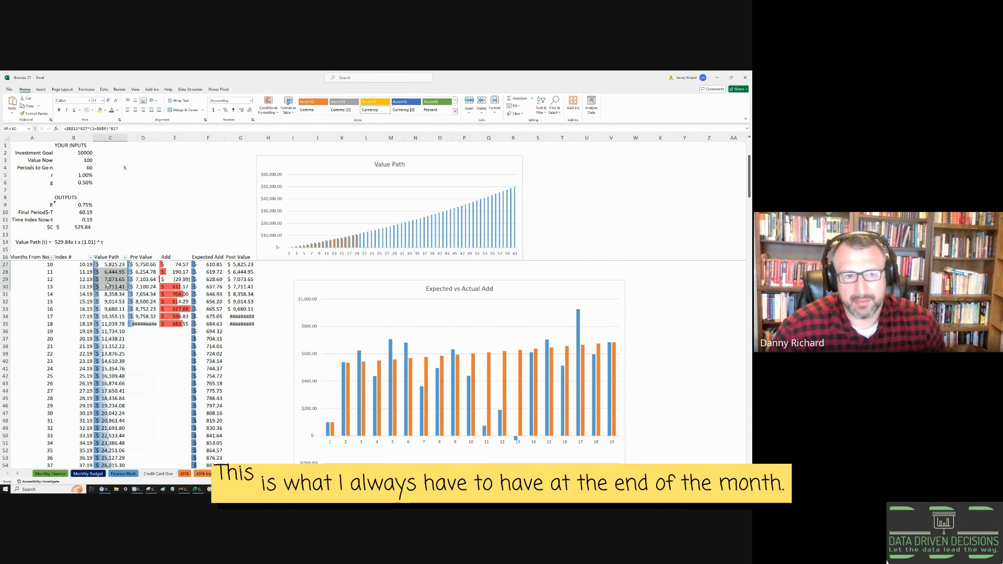
{"action": "double_click", "coordinate": [158, 140]}
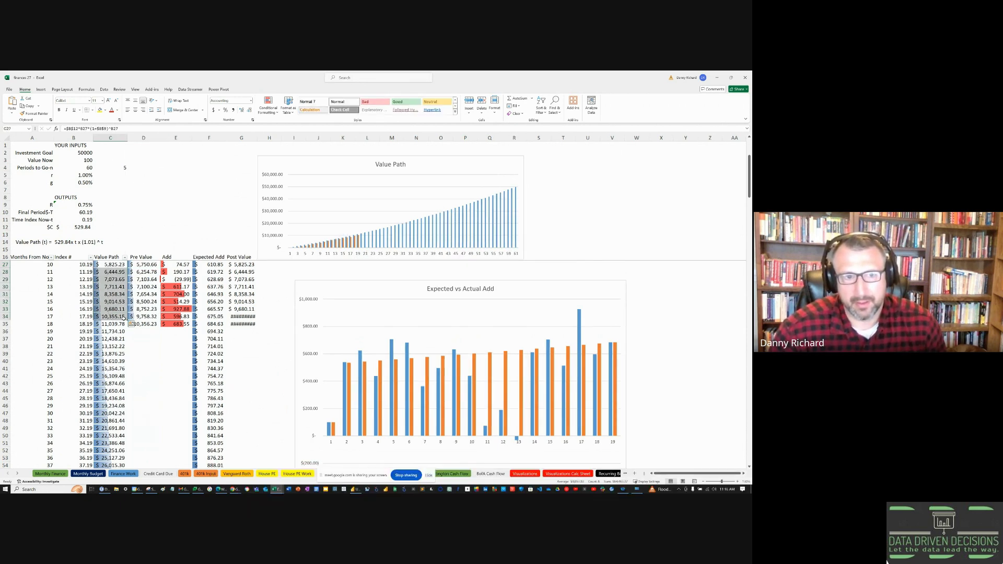
{"action": "left_click_drag", "start_coordinate": [144, 265], "coordinate": [148, 303]}
Examine the Add column's contributions for months 0 to 18, checking months 16 and 12 individually.
{"action": "left_click", "coordinate": [175, 264]}
{"action": "scroll", "coordinate": [176, 274], "scroll_direction": "up", "scroll_amount": 3}
{"action": "scroll", "coordinate": [176, 273], "scroll_direction": "up", "scroll_amount": 1}
{"action": "left_click_drag", "start_coordinate": [171, 266], "coordinate": [182, 398]}
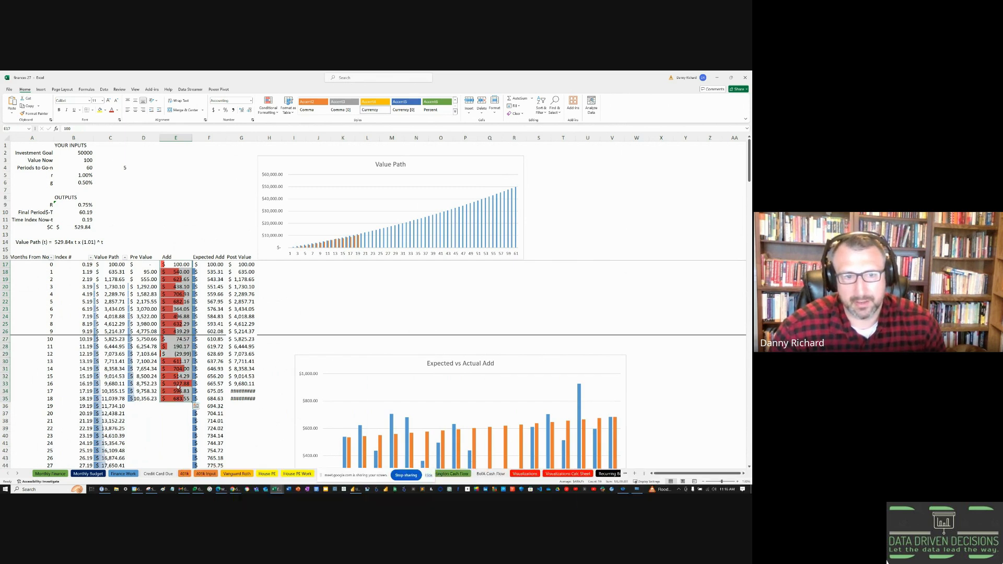
{"action": "left_click", "coordinate": [167, 384]}
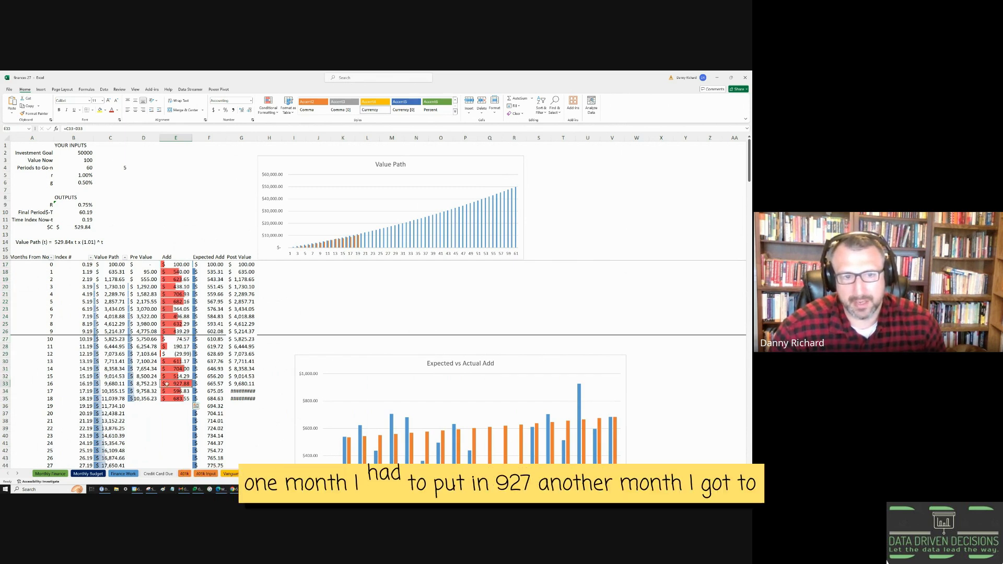
{"action": "left_click", "coordinate": [166, 355]}
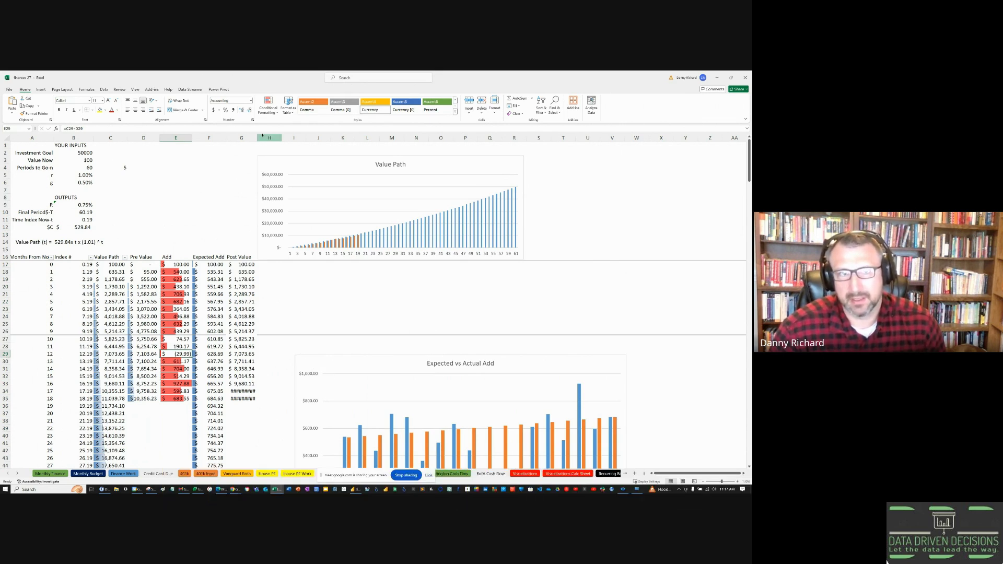
Fit the Post Value column's width to its contents and move the Expected vs Actual Add chart directly below the Value Path chart.
{"action": "double_click", "coordinate": [258, 137]}
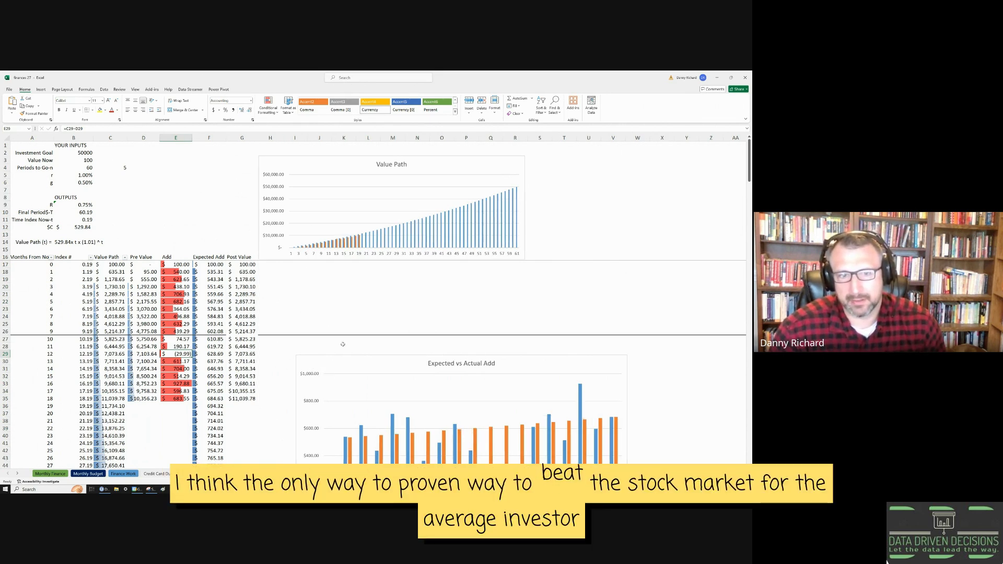
{"action": "left_click_drag", "start_coordinate": [345, 350], "coordinate": [329, 277]}
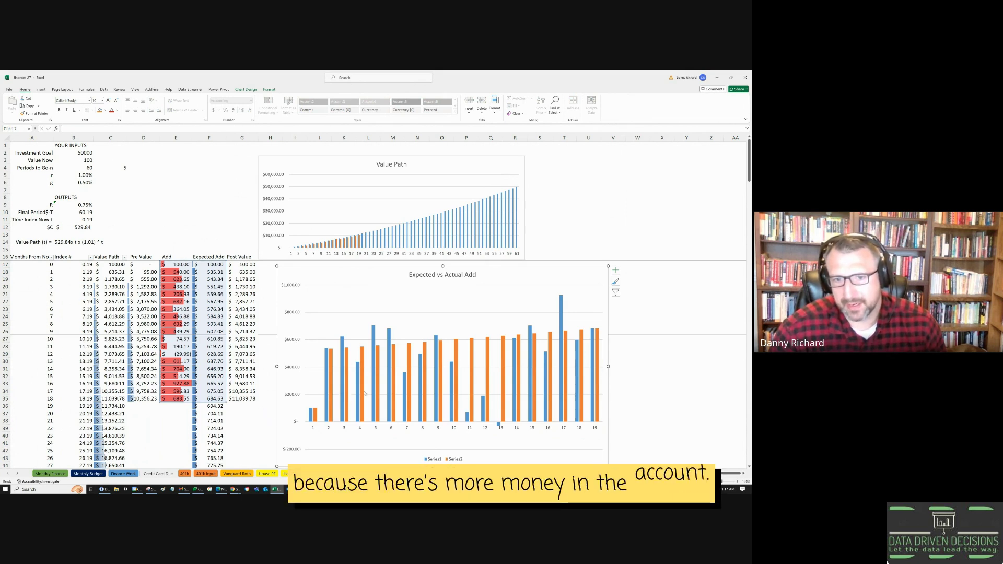
{"action": "mouse_move", "coordinate": [377, 380]}
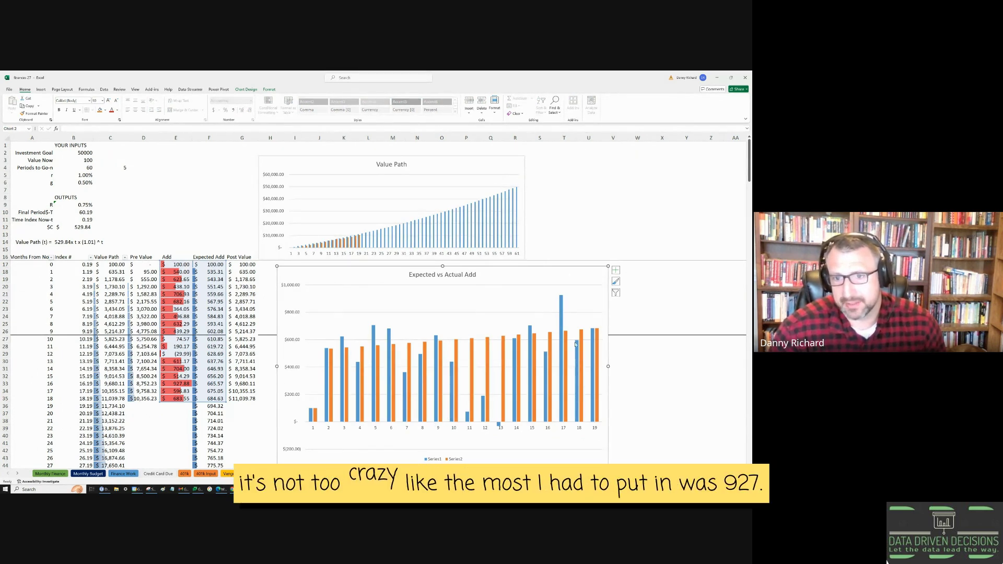
{"action": "mouse_move", "coordinate": [561, 313]}
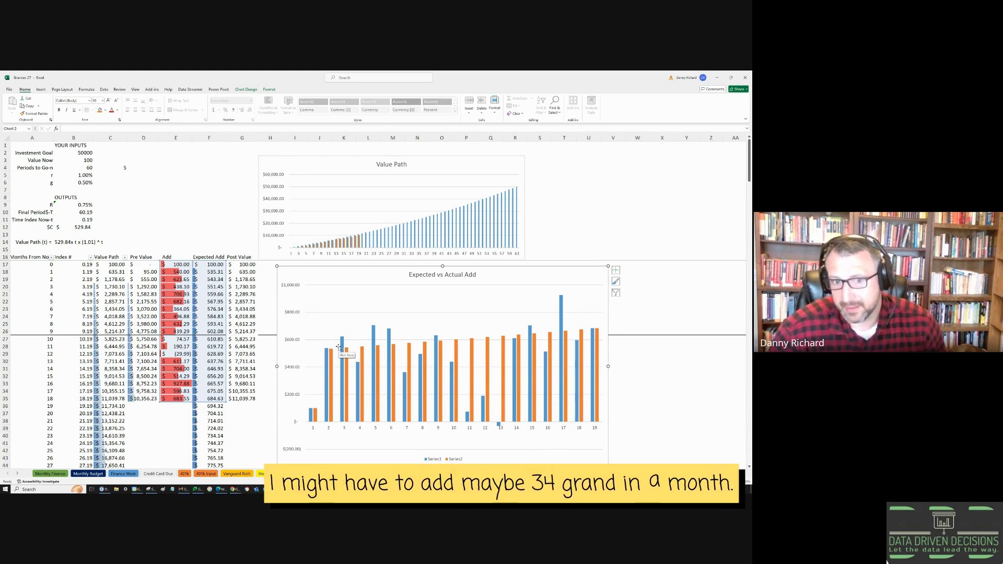
{"action": "mouse_move", "coordinate": [342, 346]}
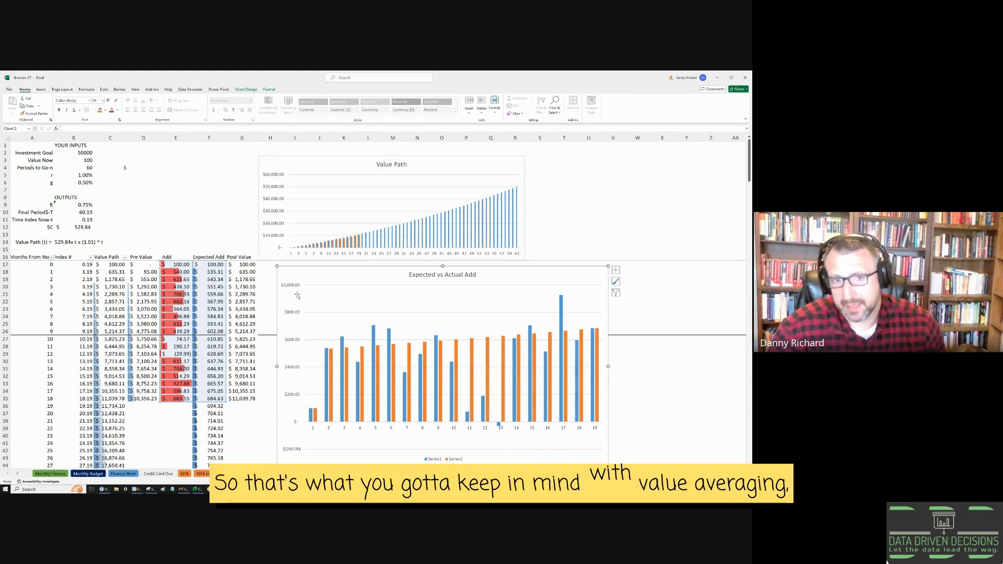
{"action": "left_click_drag", "start_coordinate": [291, 295], "coordinate": [277, 290]}
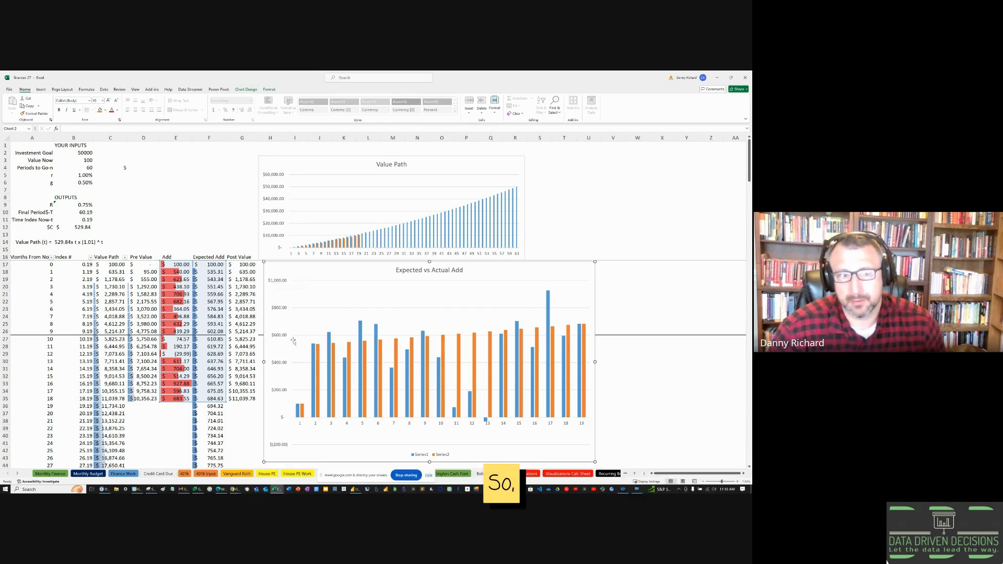
Inspect the input cells, the formulas for R, Final Period and $C in the outputs, and the formulas in the Value Path column.
{"action": "left_click", "coordinate": [241, 323]}
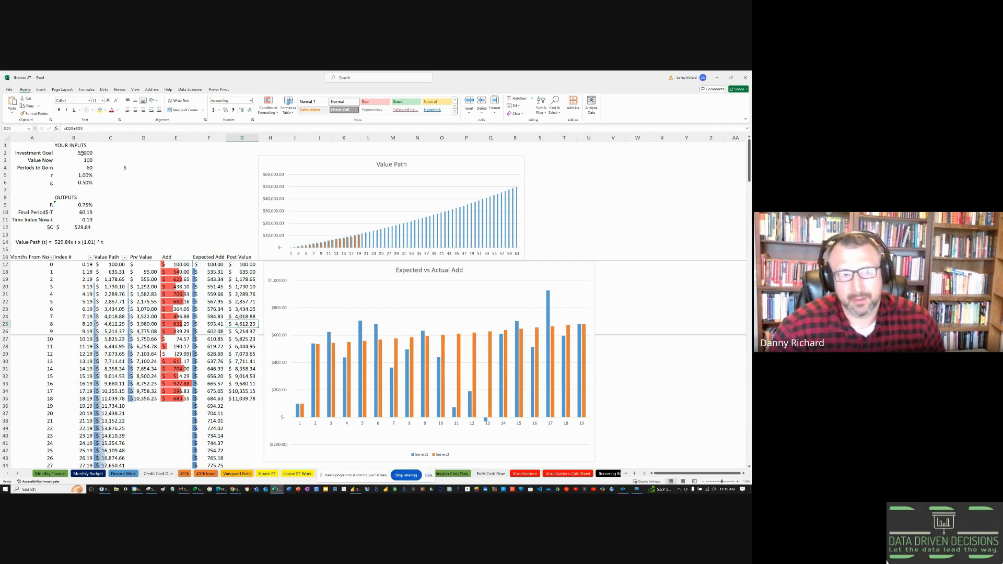
{"action": "left_click", "coordinate": [82, 153]}
{"action": "left_click", "coordinate": [86, 161]}
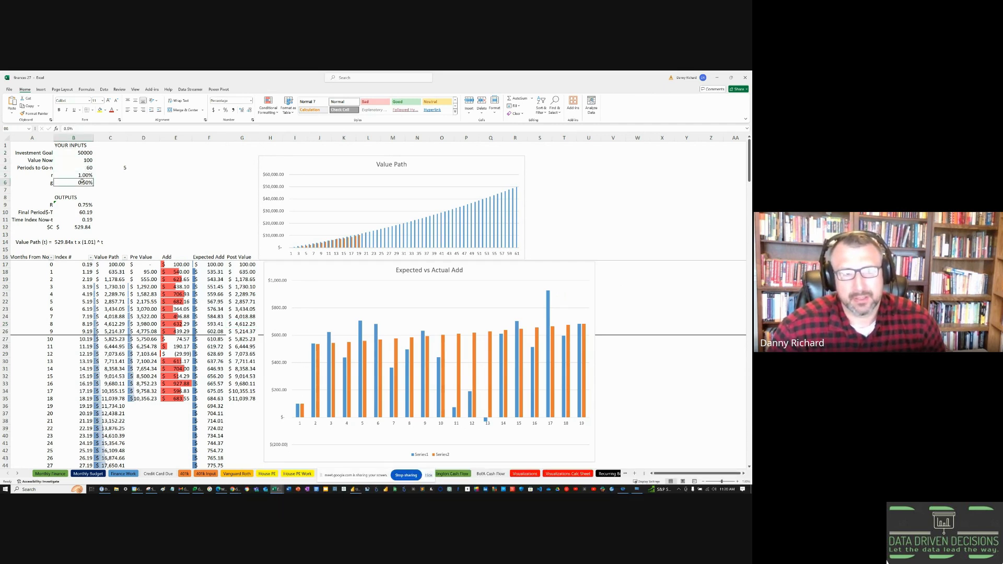
{"action": "left_click", "coordinate": [77, 205]}
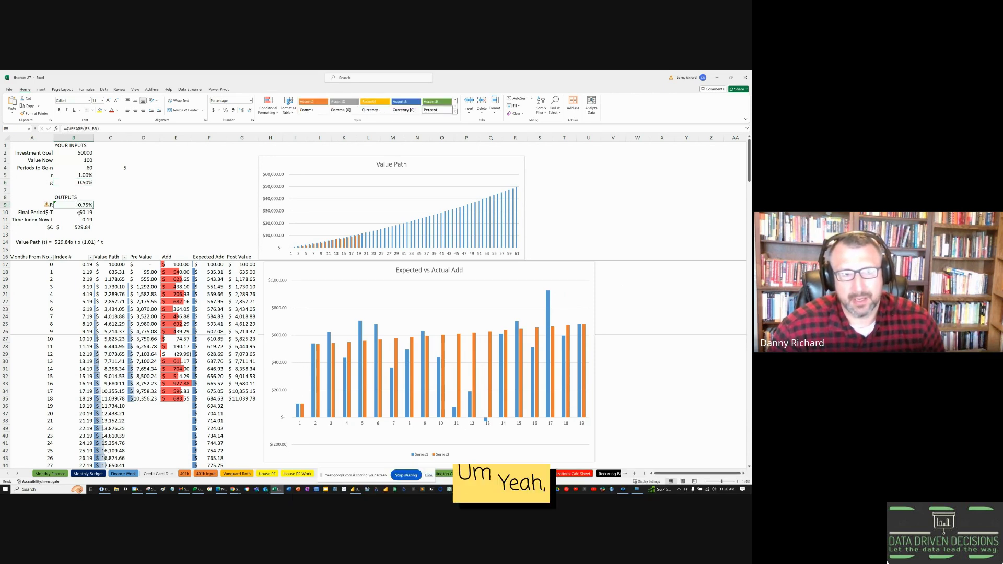
{"action": "left_click", "coordinate": [80, 213]}
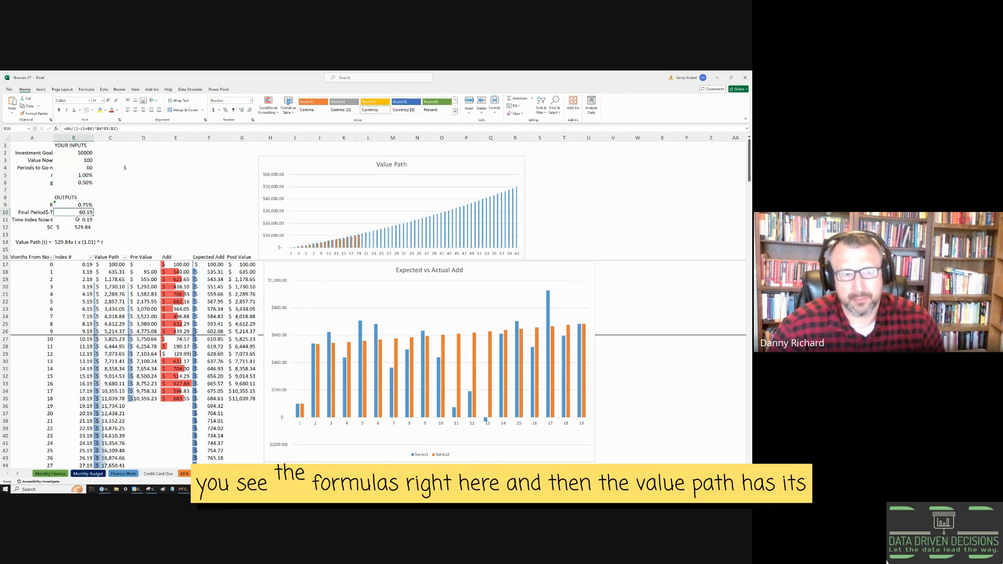
{"action": "left_click", "coordinate": [78, 227]}
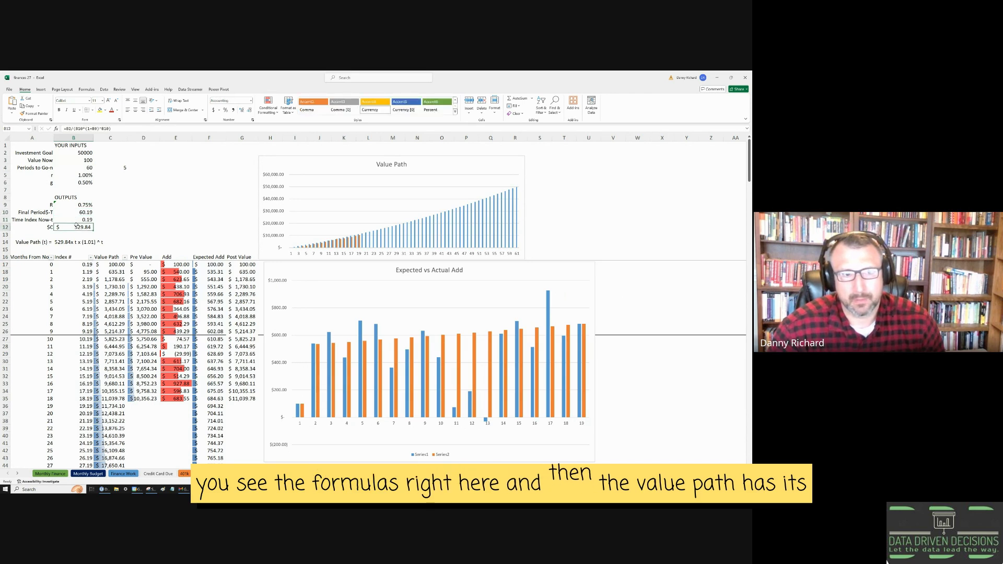
{"action": "left_click", "coordinate": [112, 265]}
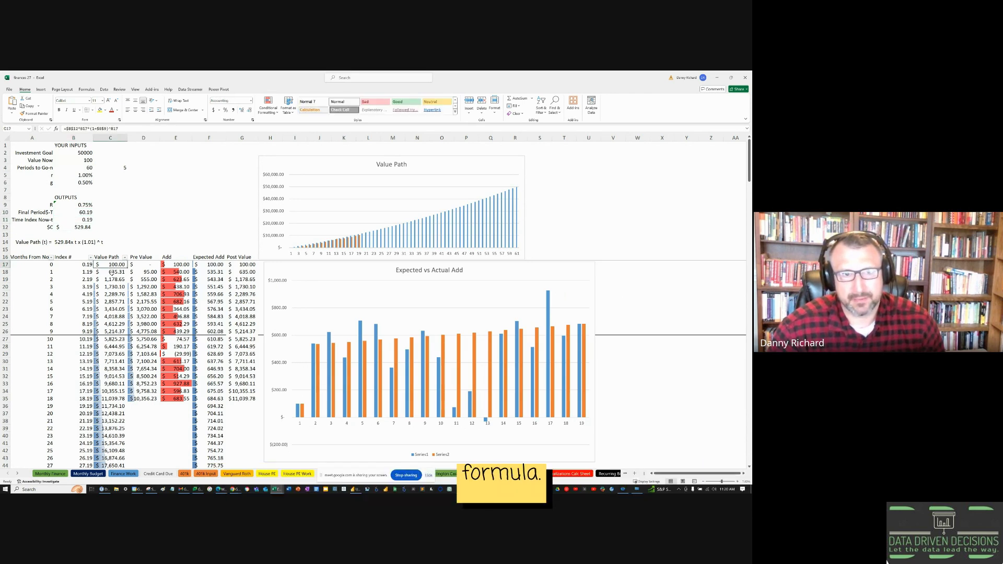
{"action": "left_click", "coordinate": [111, 279]}
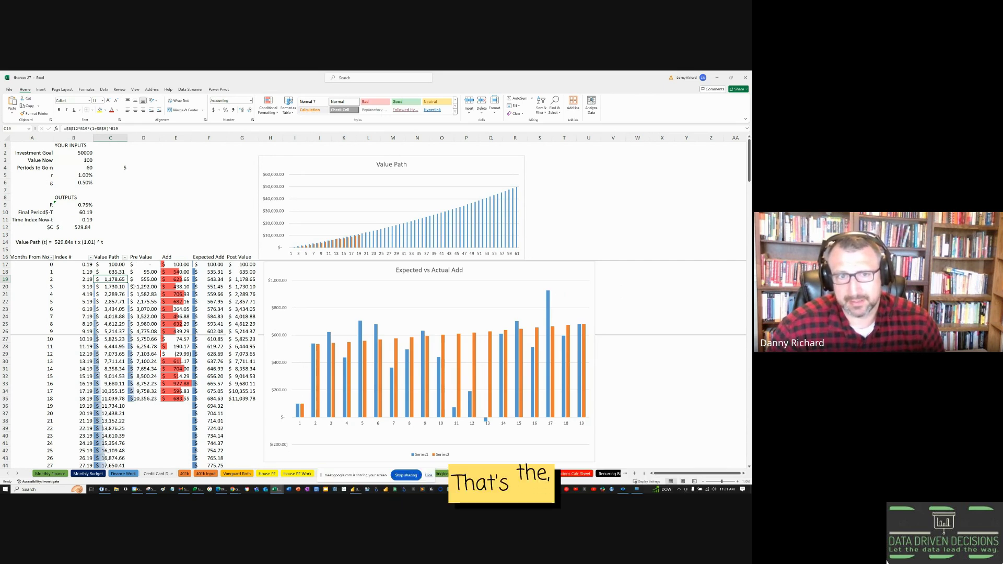
Align the Value Path chart's left edge with the Expected vs Actual Add chart below it, and switch to the Google Meet window.
{"action": "left_click_drag", "start_coordinate": [260, 257], "coordinate": [269, 256]}
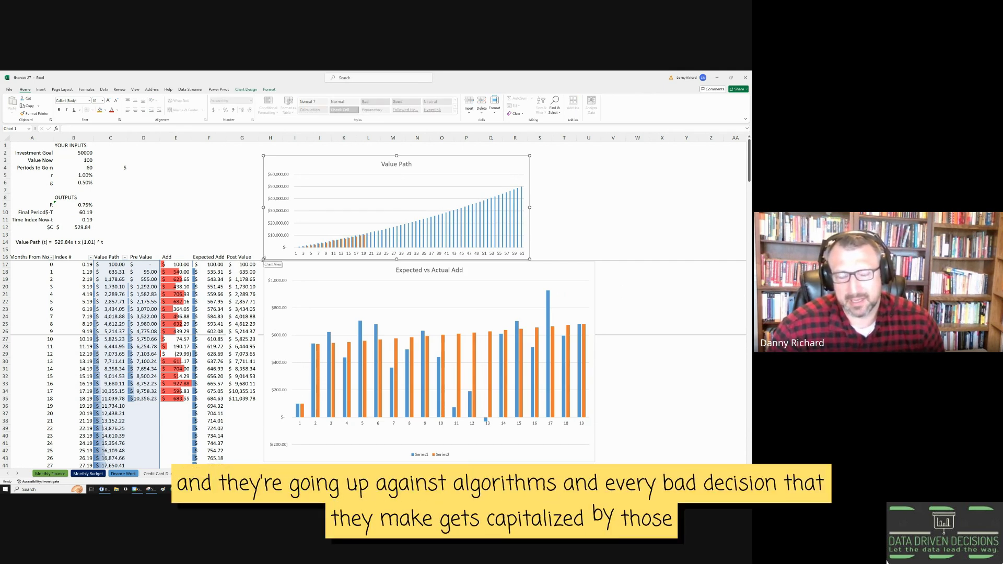
{"action": "left_click", "coordinate": [246, 231]}
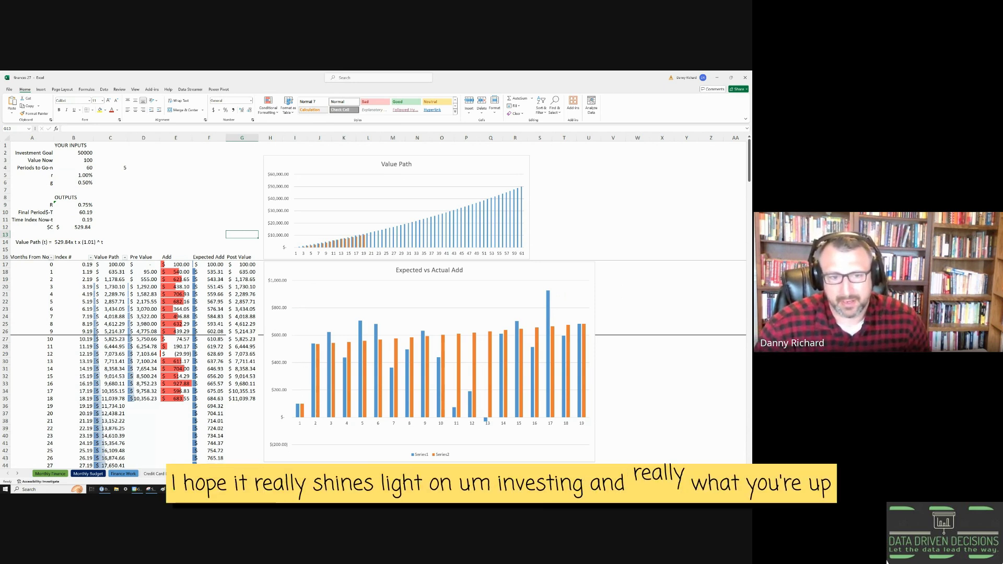
{"action": "left_click", "coordinate": [235, 490]}
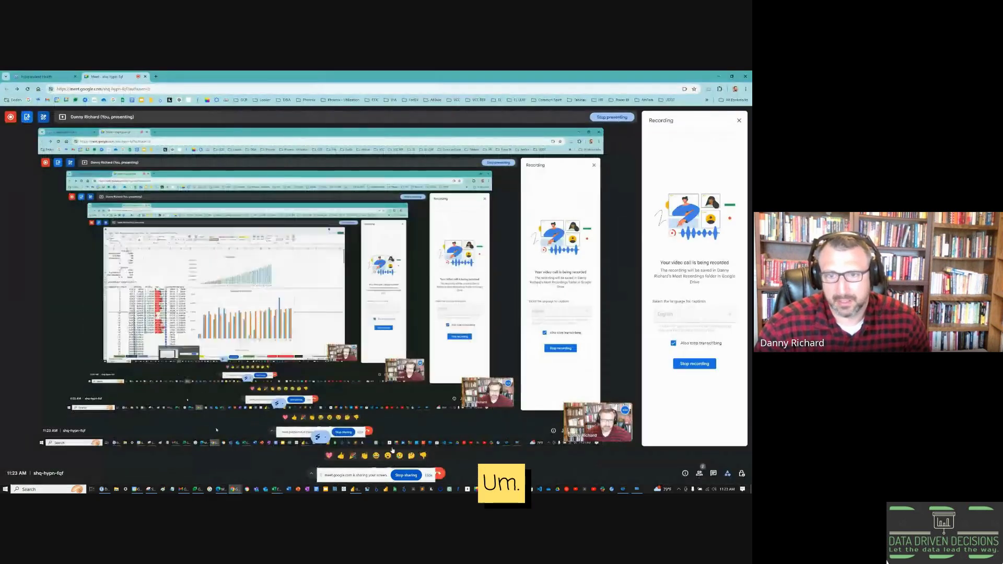